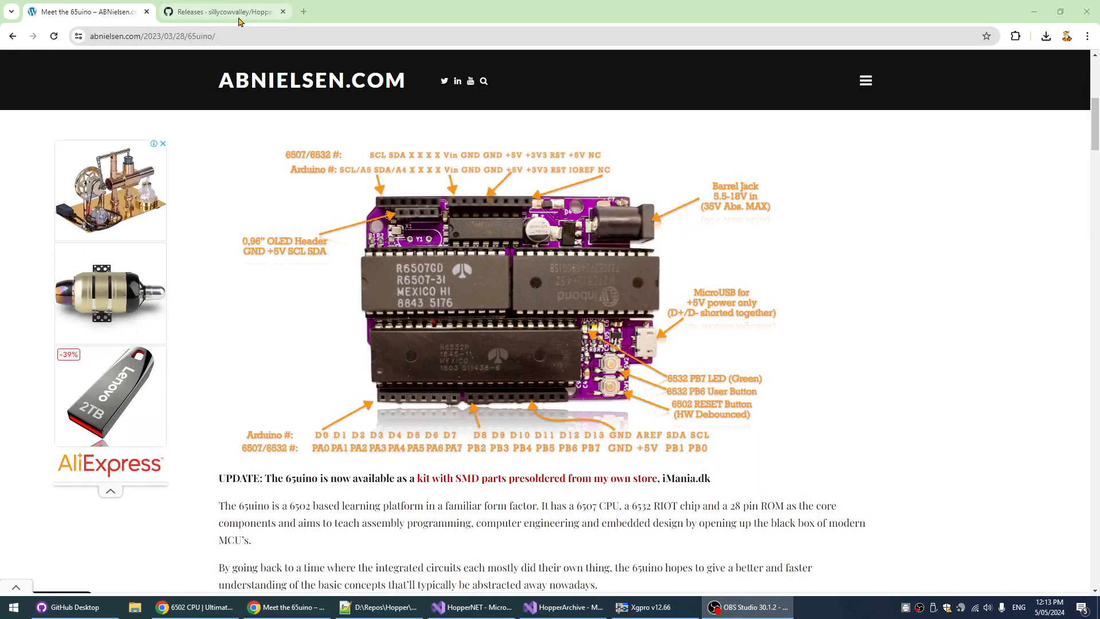
Step: Look over the Hopper repository's main page on GitHub and go to its Releases page
left_click(234, 11)
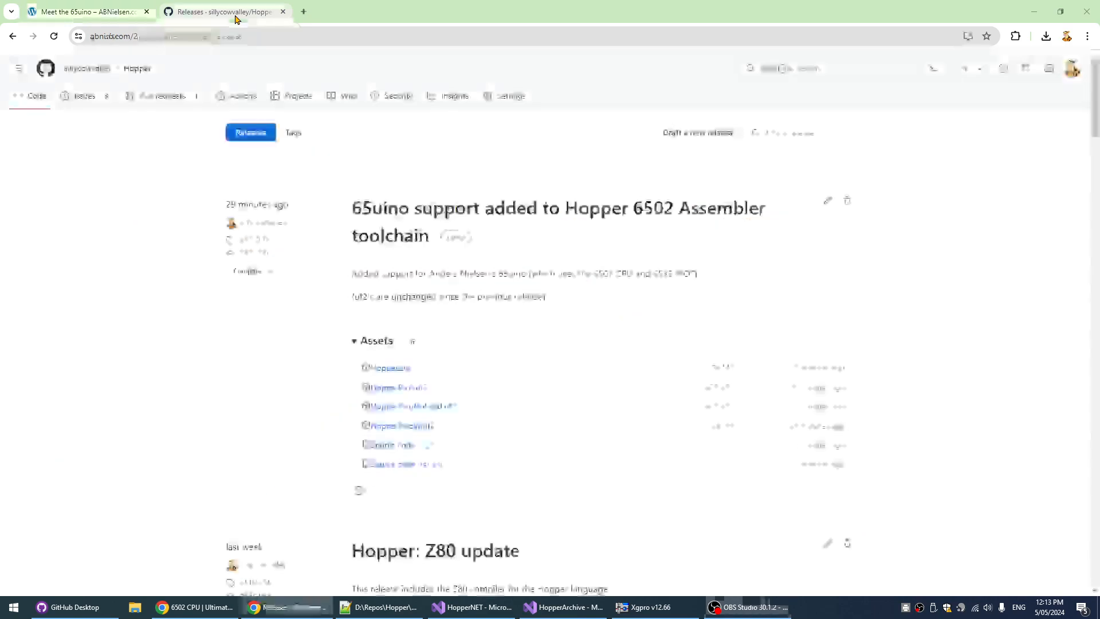
left_click(257, 36)
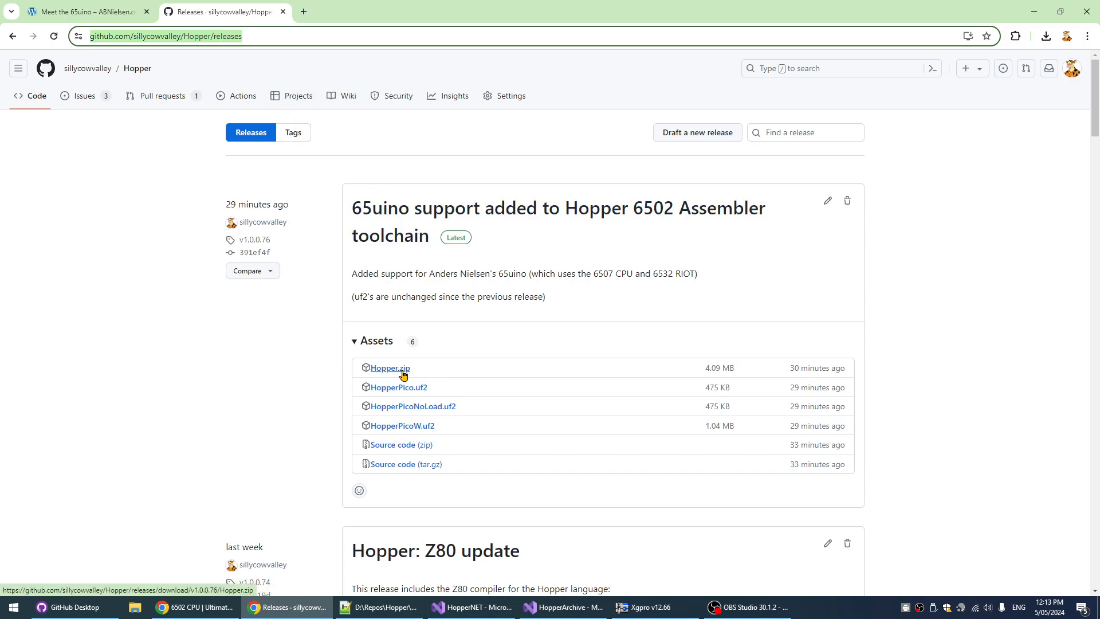
left_click(142, 69)
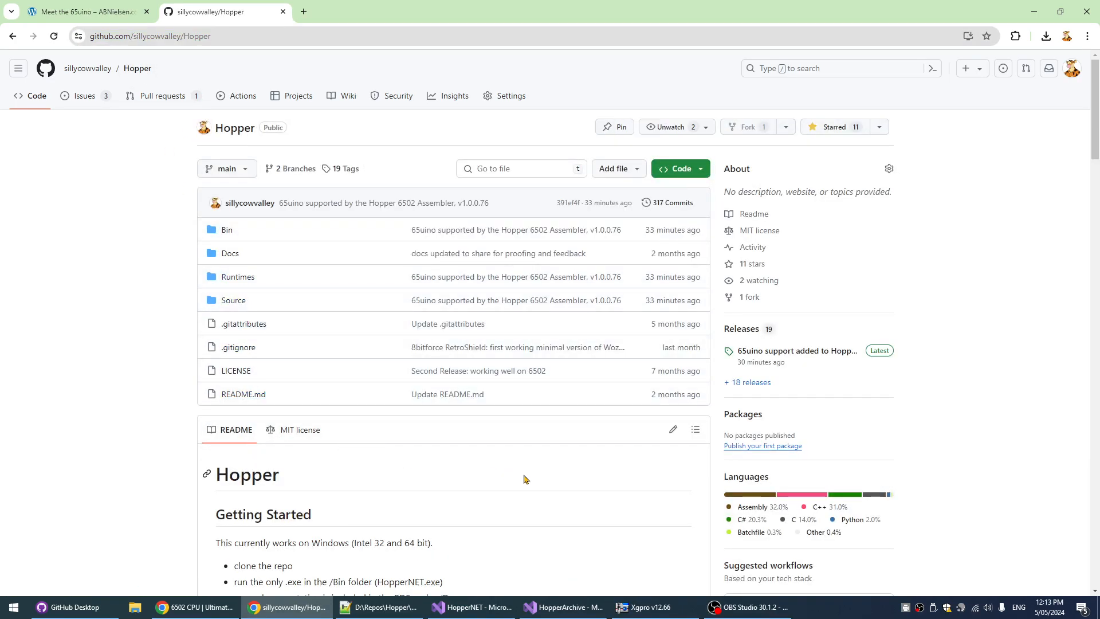
scroll(523, 480, "down", 4)
scroll(513, 459, "up", 4)
left_click(744, 331)
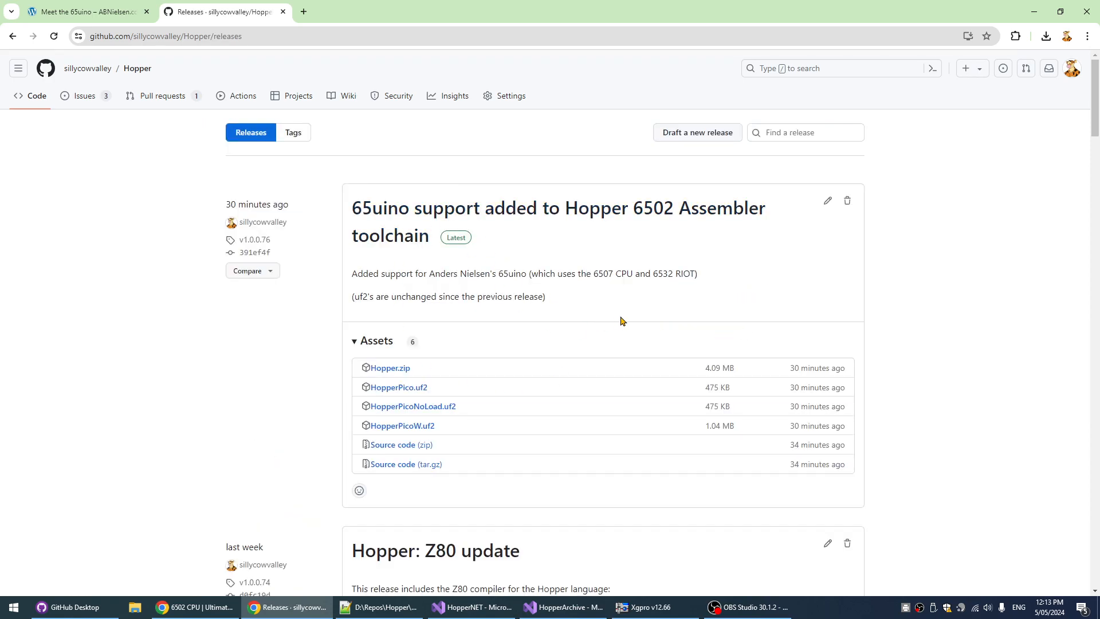
Step: Download Hopper.zip from the latest release, v1.0.0.76, and keep the blocked file
left_click(394, 369)
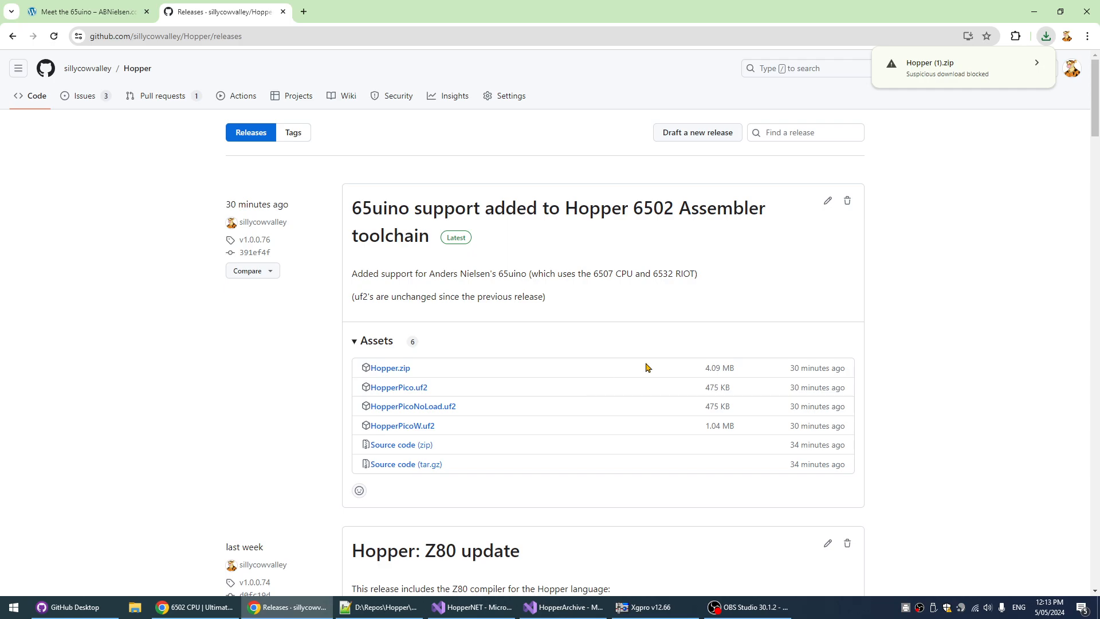
left_click(1044, 66)
left_click(1002, 138)
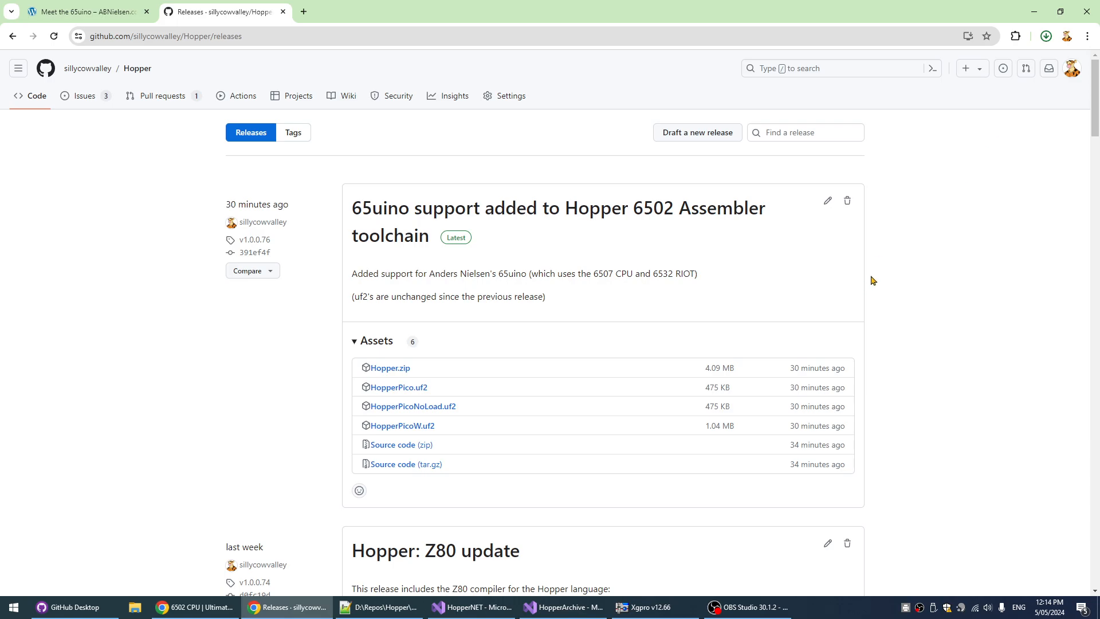
Step: Open the downloaded Hopper (1).zip, copy its Hopper folder to the desktop, and close the archive window
left_click(1046, 36)
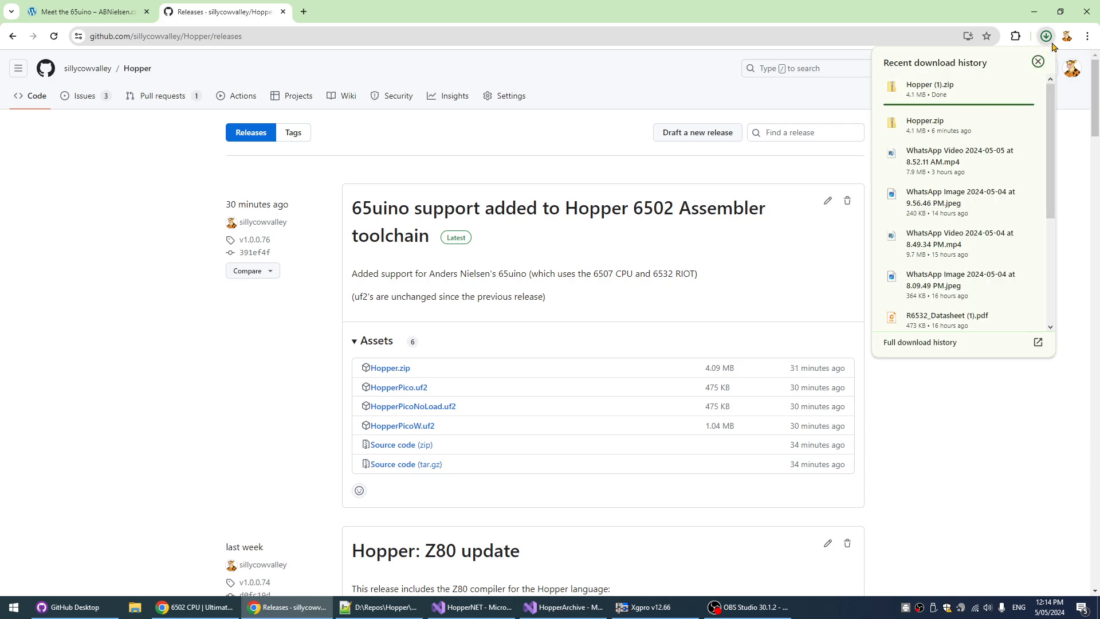
left_click(954, 92)
left_click_drag(1, 131, 775, 191)
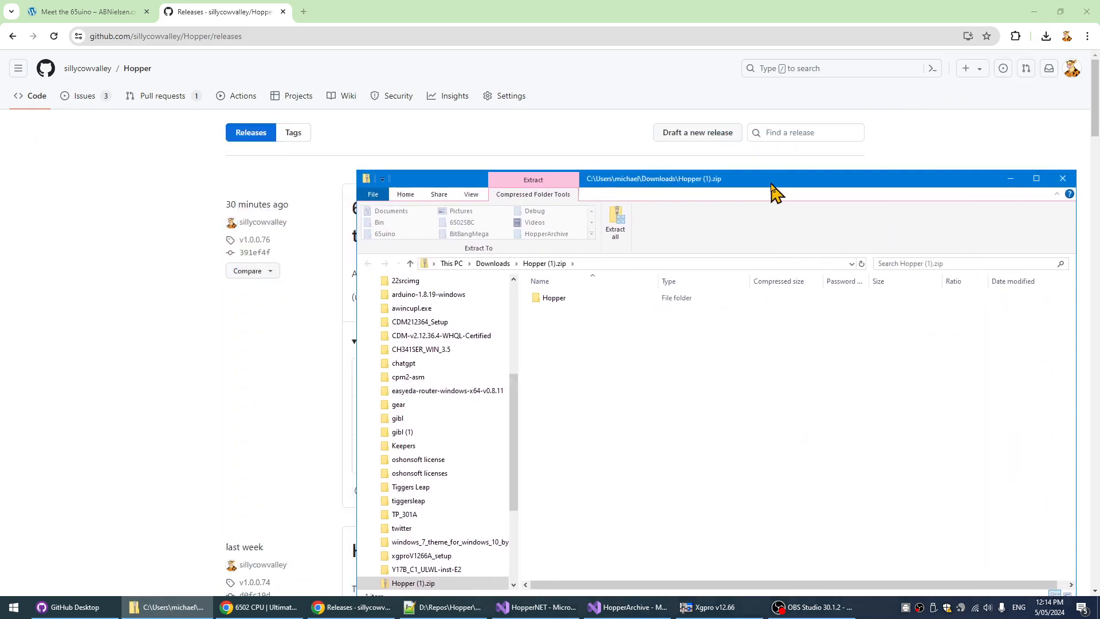
left_click(1033, 11)
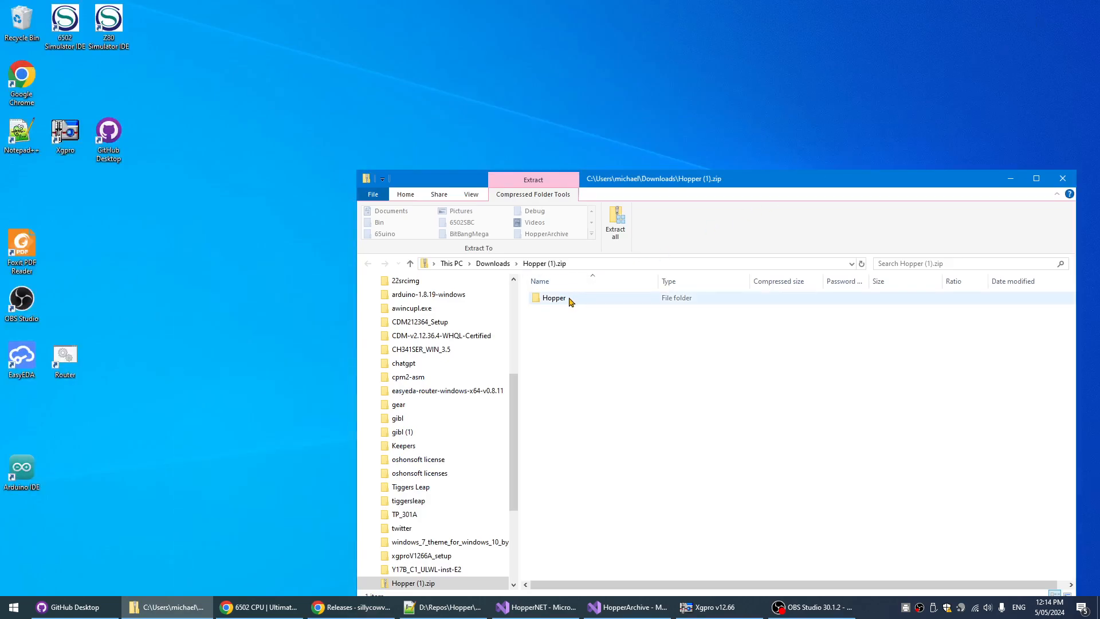
left_click_drag(565, 302, 201, 269)
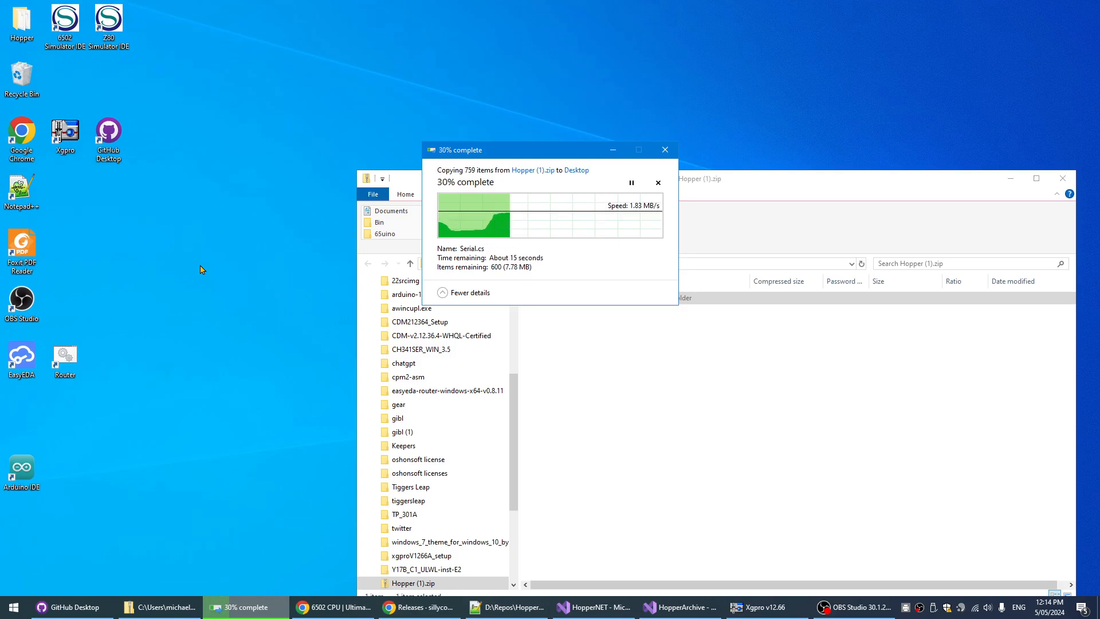
left_click_drag(587, 150, 517, 26)
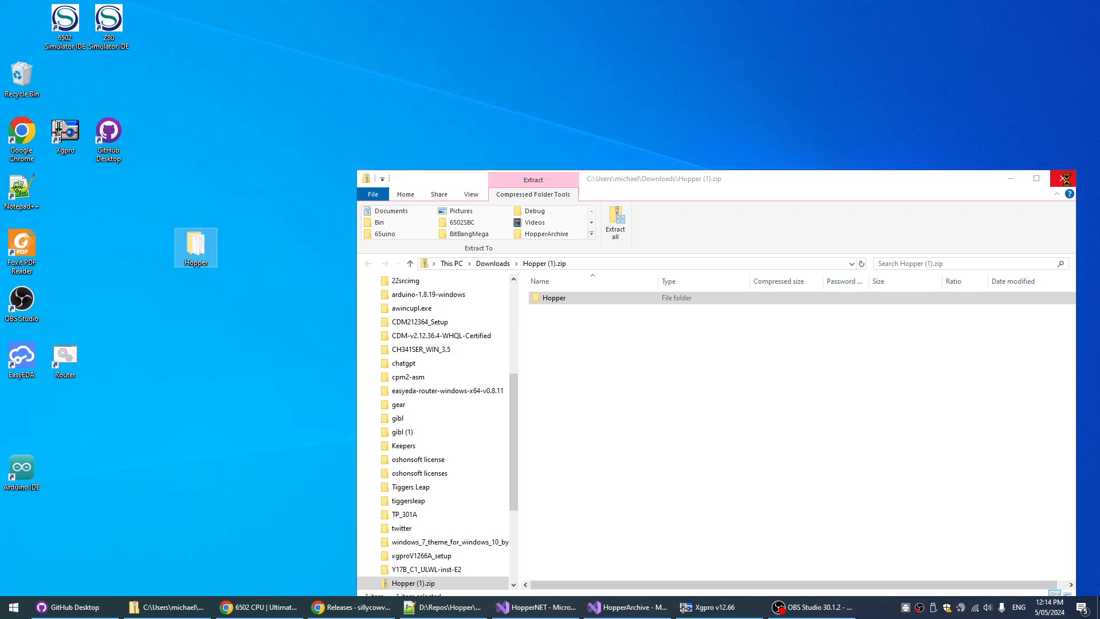
left_click(1063, 179)
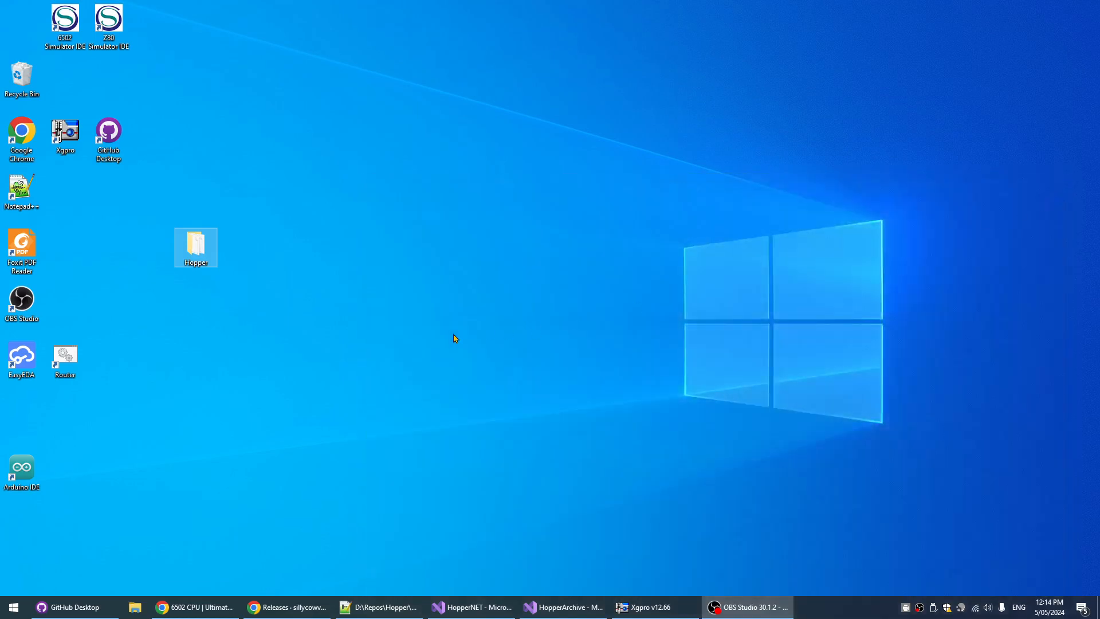
Step: Open the extracted Hopper folder on the desktop and examine its Bin, Source and Debug subfolders, ending in Bin
double_click(206, 267)
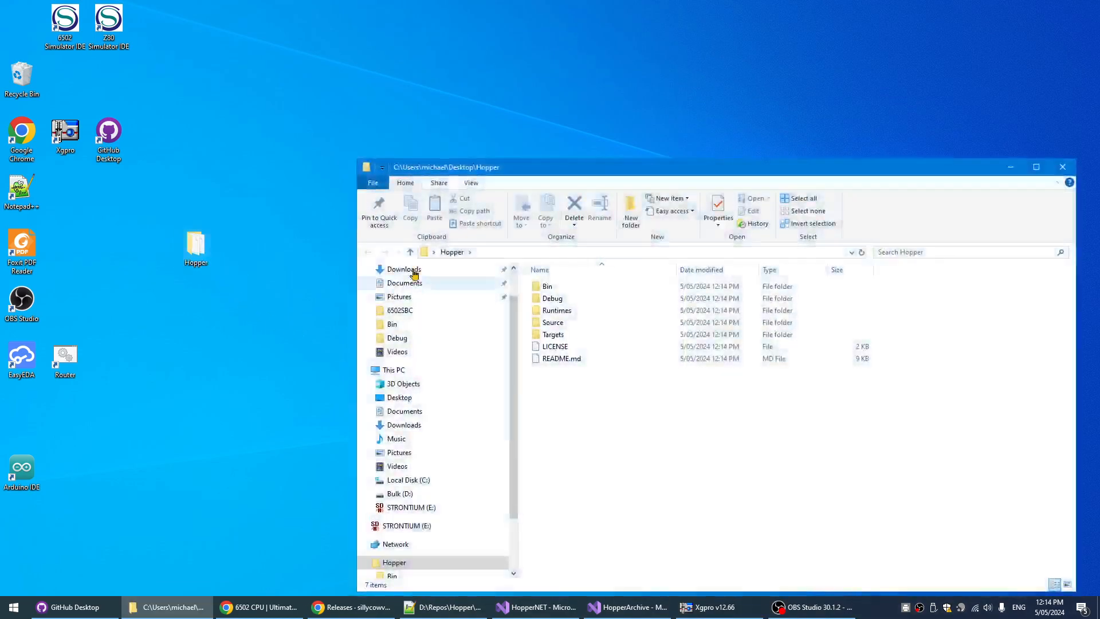
left_click_drag(639, 174, 597, 101)
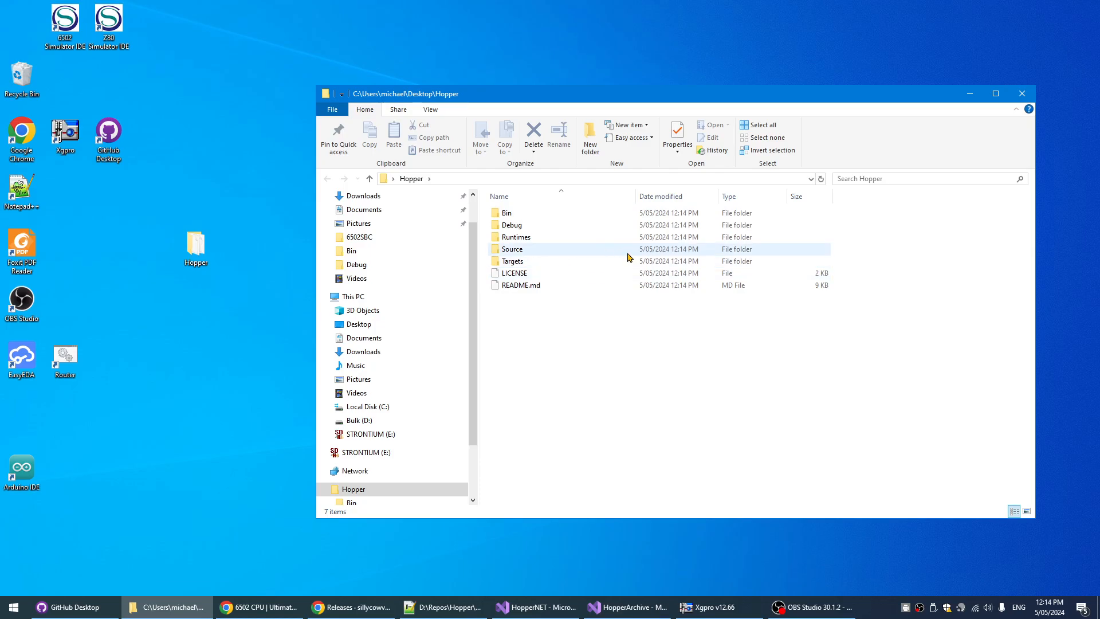
double_click(515, 216)
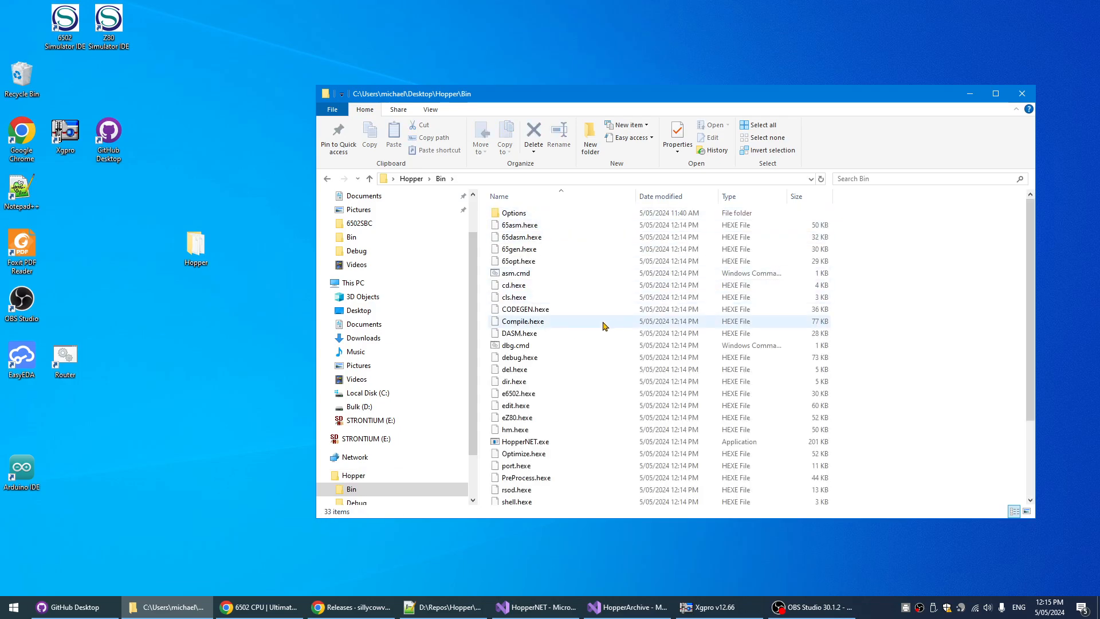
scroll(654, 363, "down", 2)
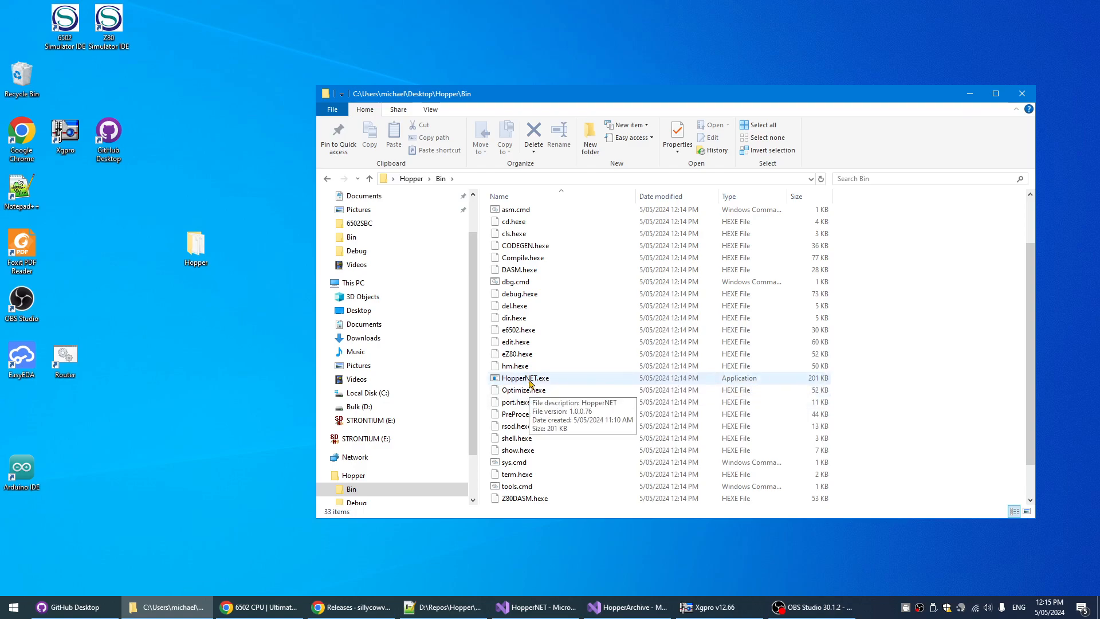
scroll(366, 447, "down", 2)
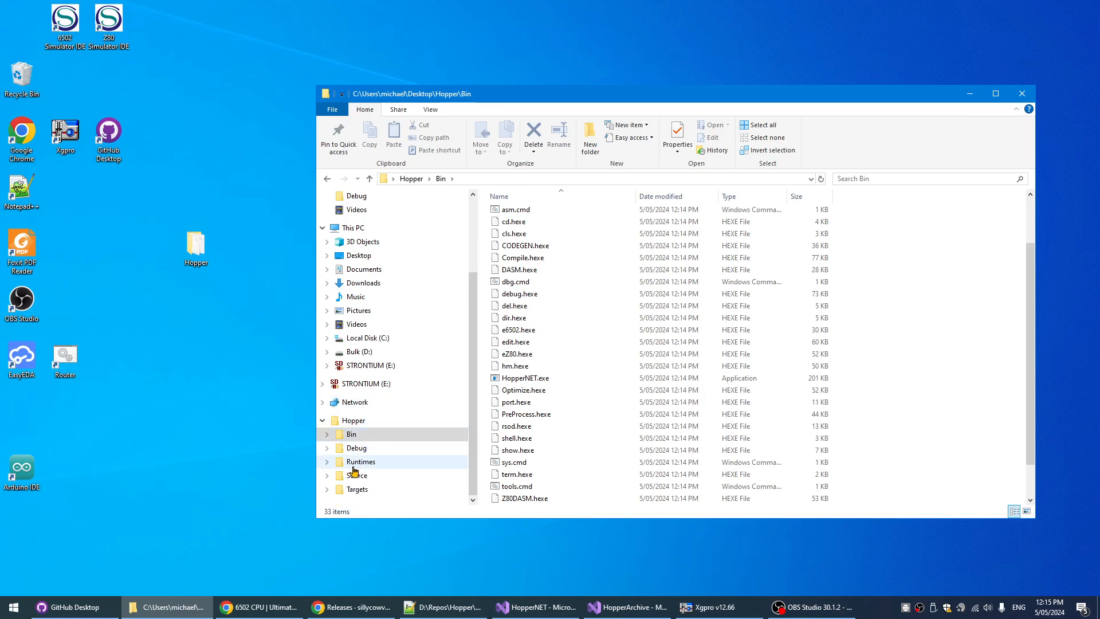
left_click(357, 476)
left_click(362, 452)
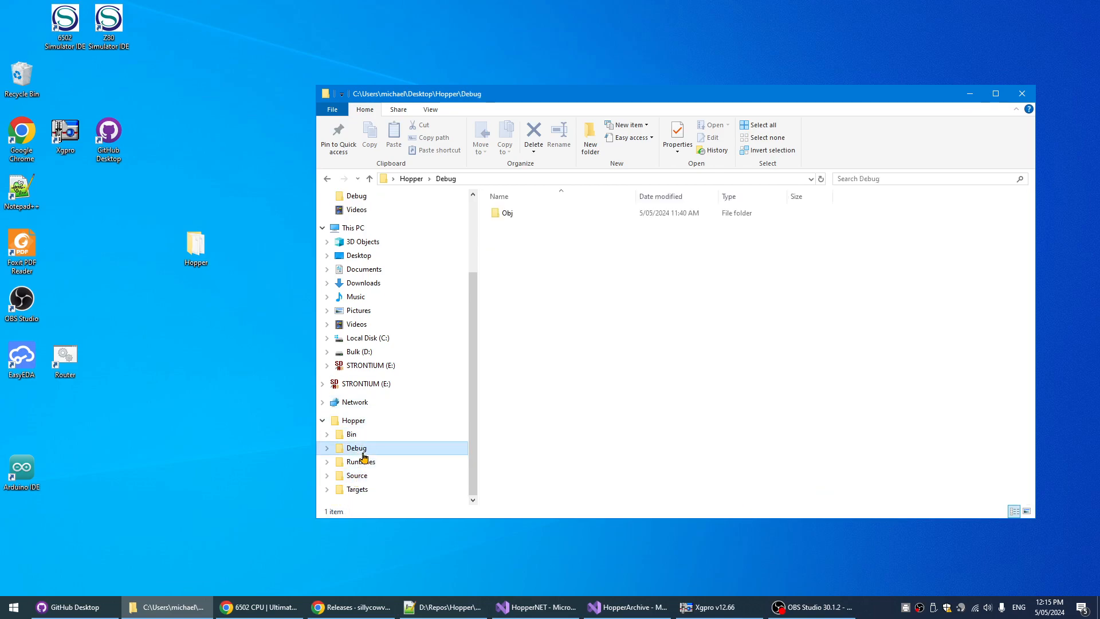
left_click(351, 436)
scroll(751, 401, "down", 3)
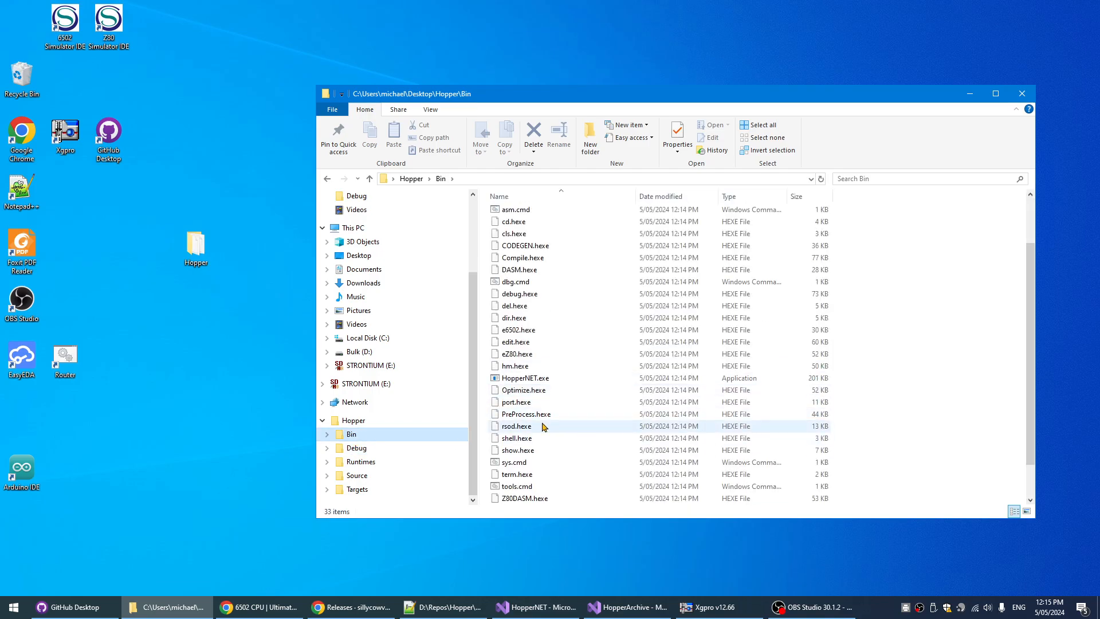
Step: Create a desktop shortcut to HopperNET.exe, place it beside the Hopper folder, and close the folder window
left_click(528, 379)
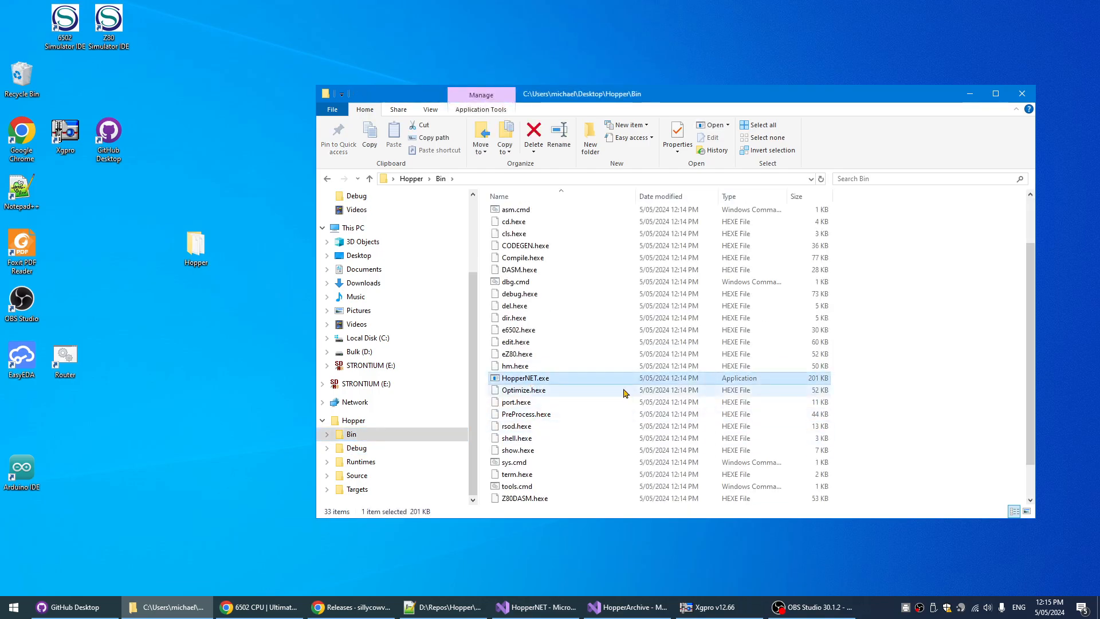
right_click(529, 382)
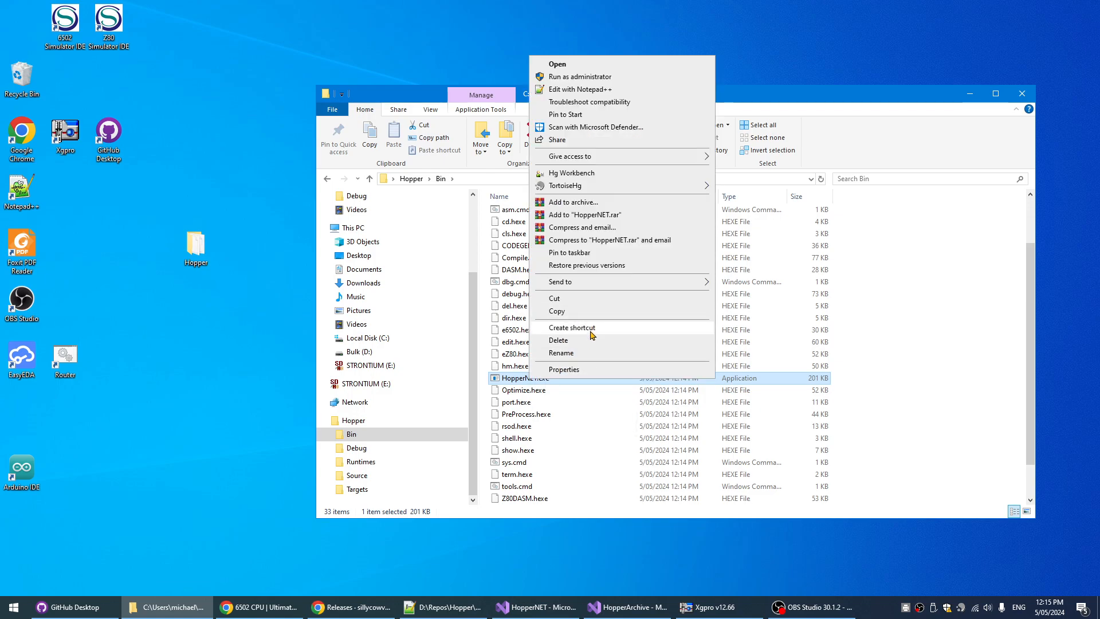
mouse_move(595, 282)
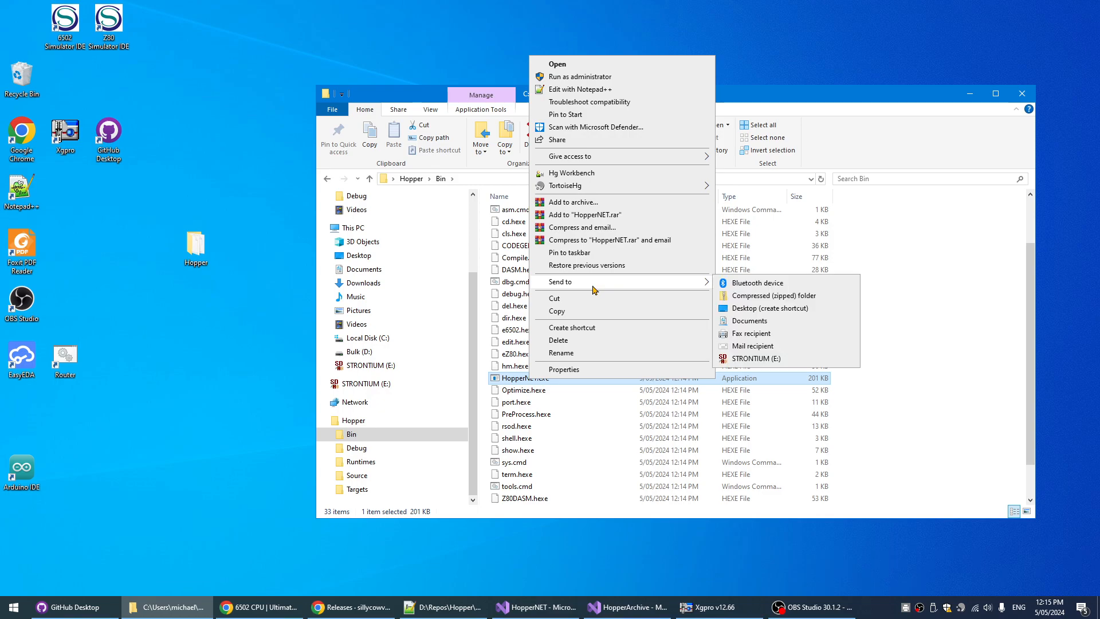
left_click(770, 310)
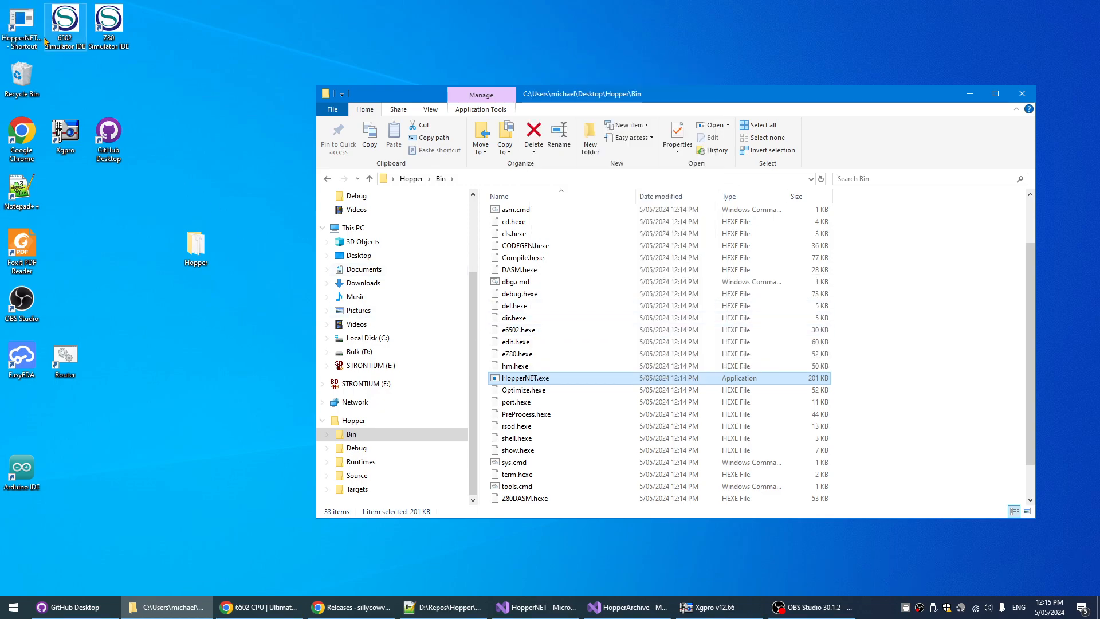
left_click_drag(255, 252, 254, 252)
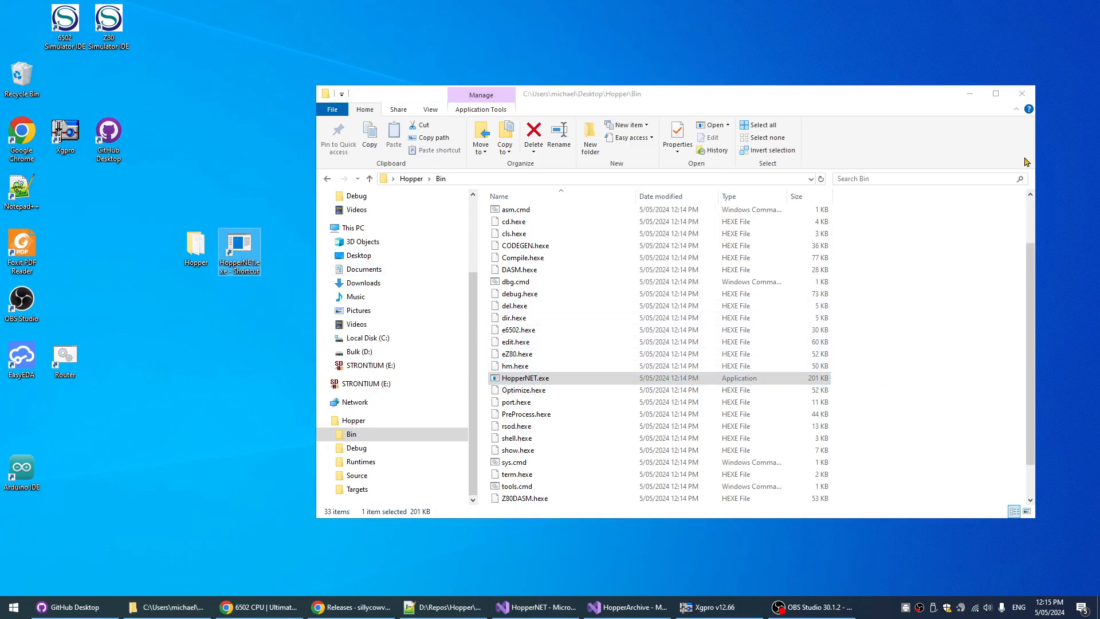
left_click(1025, 98)
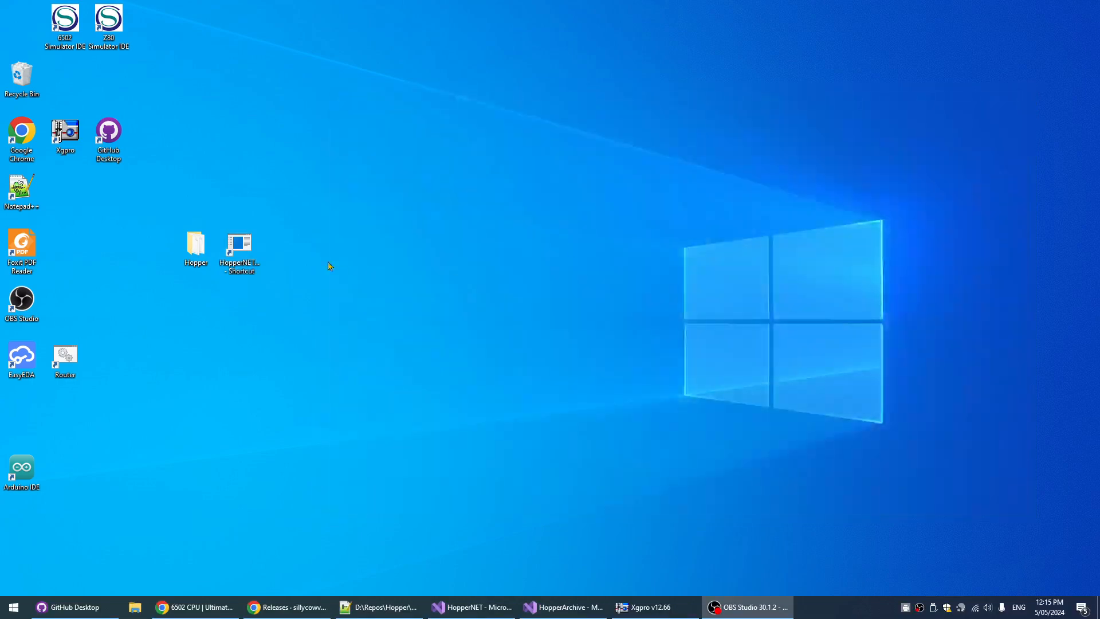
Step: Rename the new desktop shortcut as HopperNET
left_click(258, 274)
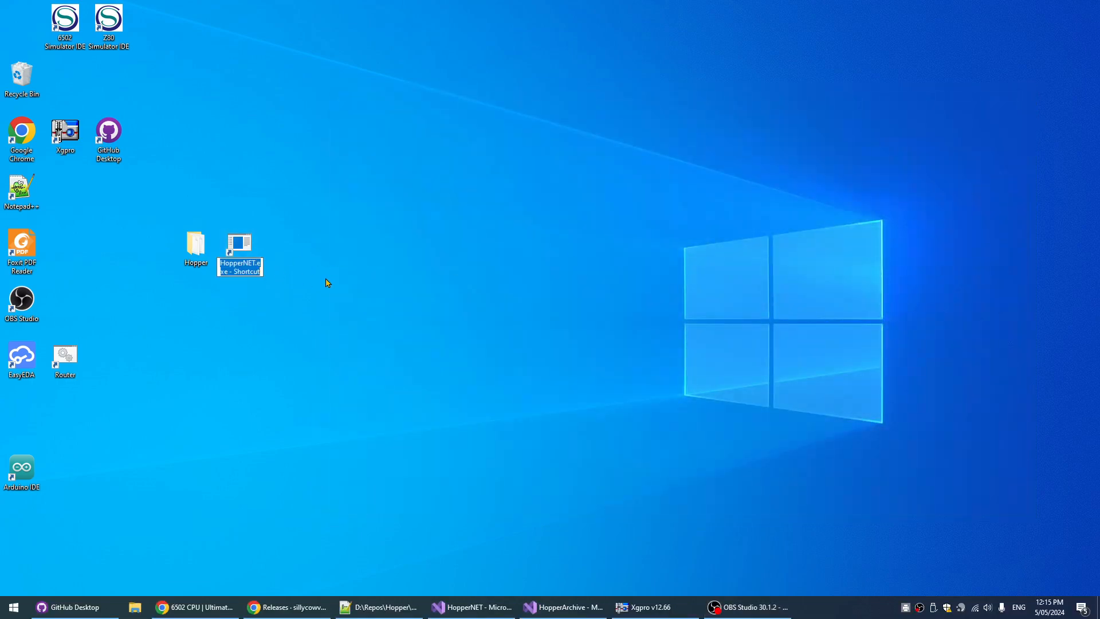
key("Right")
key("Delete")
key("Delete")
key("Delete")
key("Delete")
key("Delete")
key("Delete")
key("Delete")
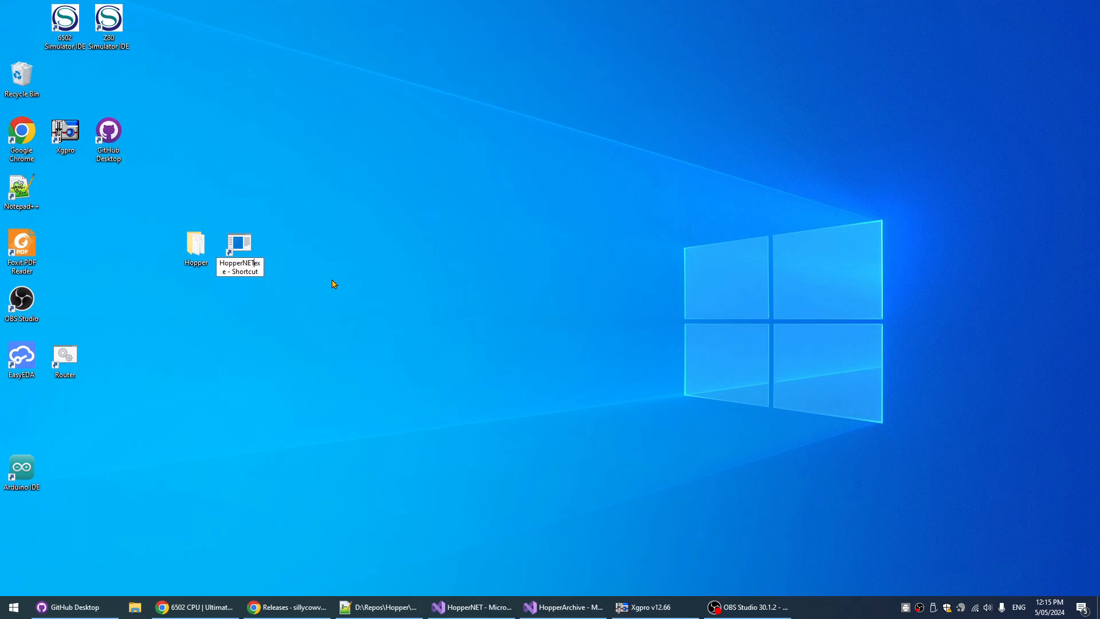
key("BackSpace")
key("BackSpace")
key("Delete")
key("Delete")
key("Delete")
key("Delete")
key("Delete")
key("Delete")
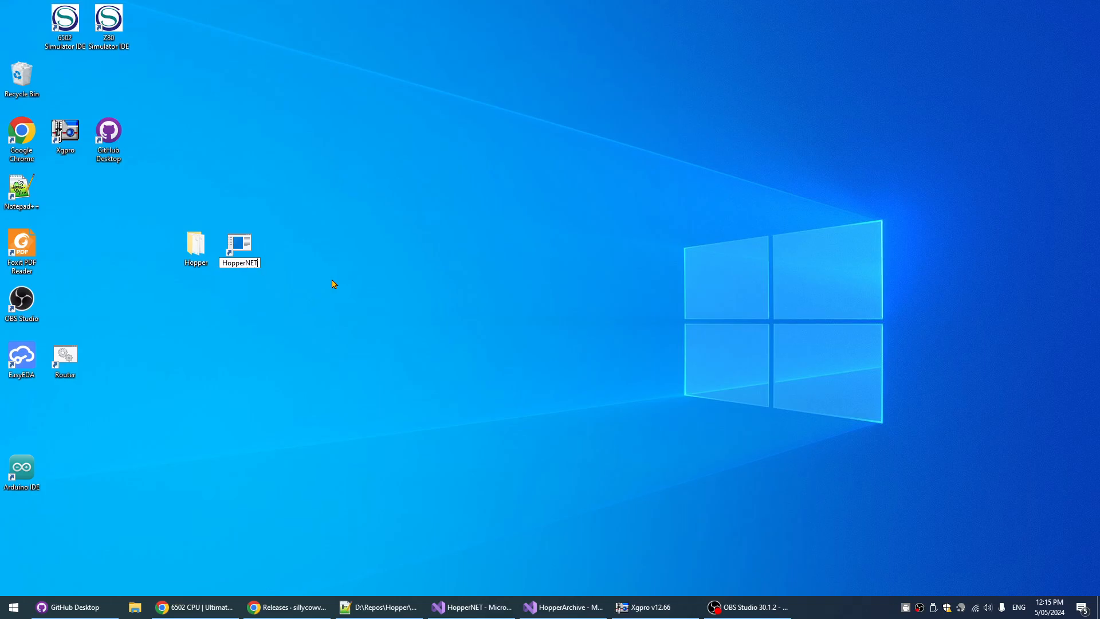
key("Return")
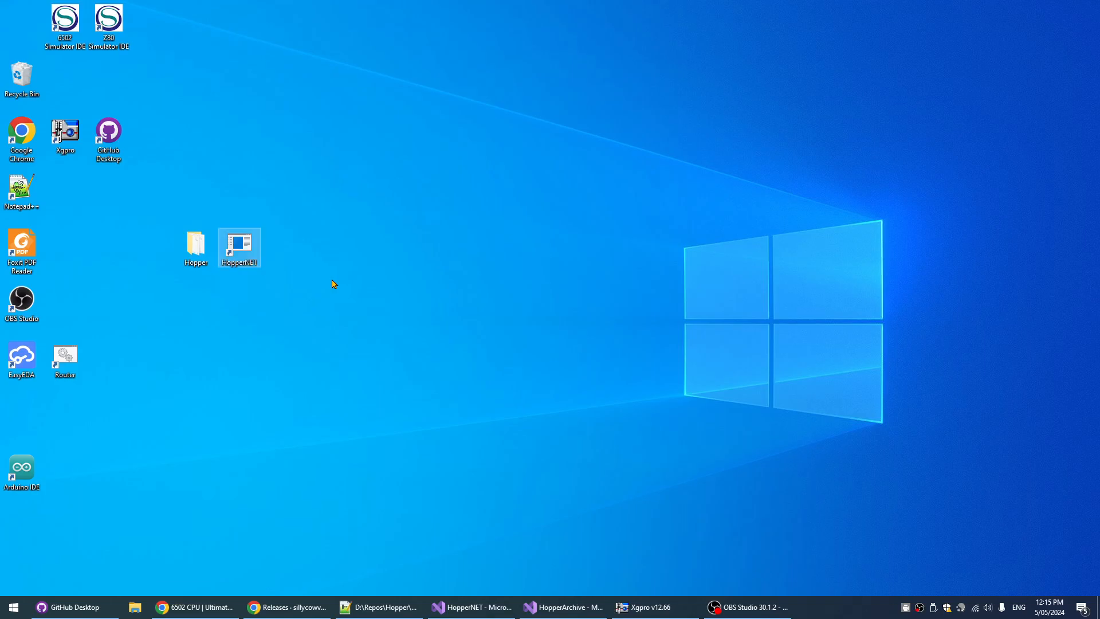
Step: Launch Hopper from the HopperNET shortcut and allow it to run despite the SmartScreen block
double_click(246, 250)
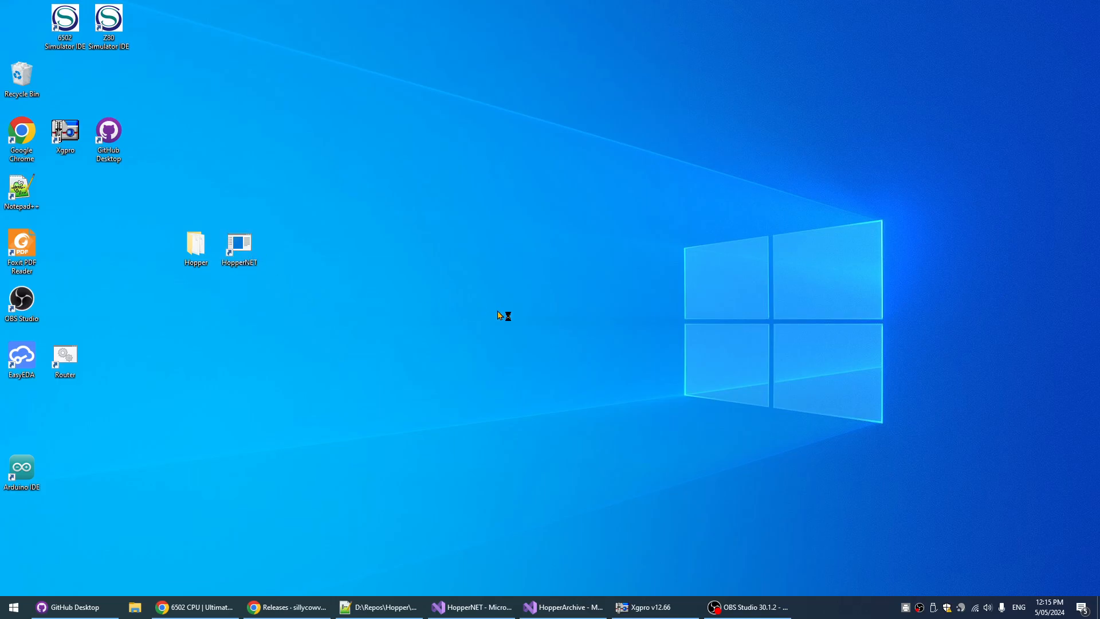
left_click(441, 223)
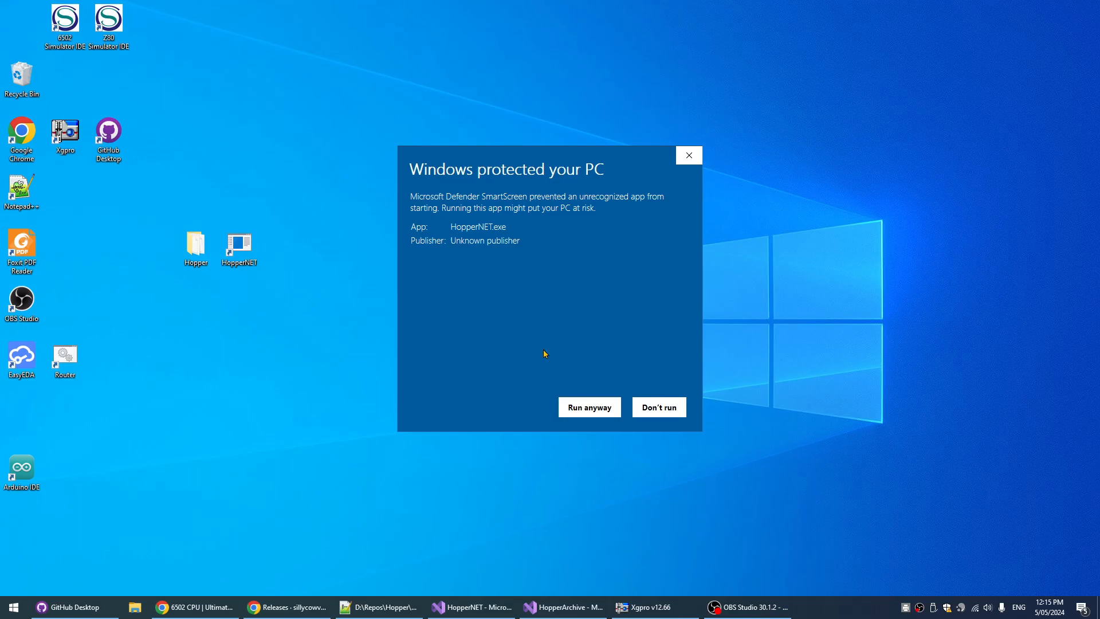
left_click(591, 409)
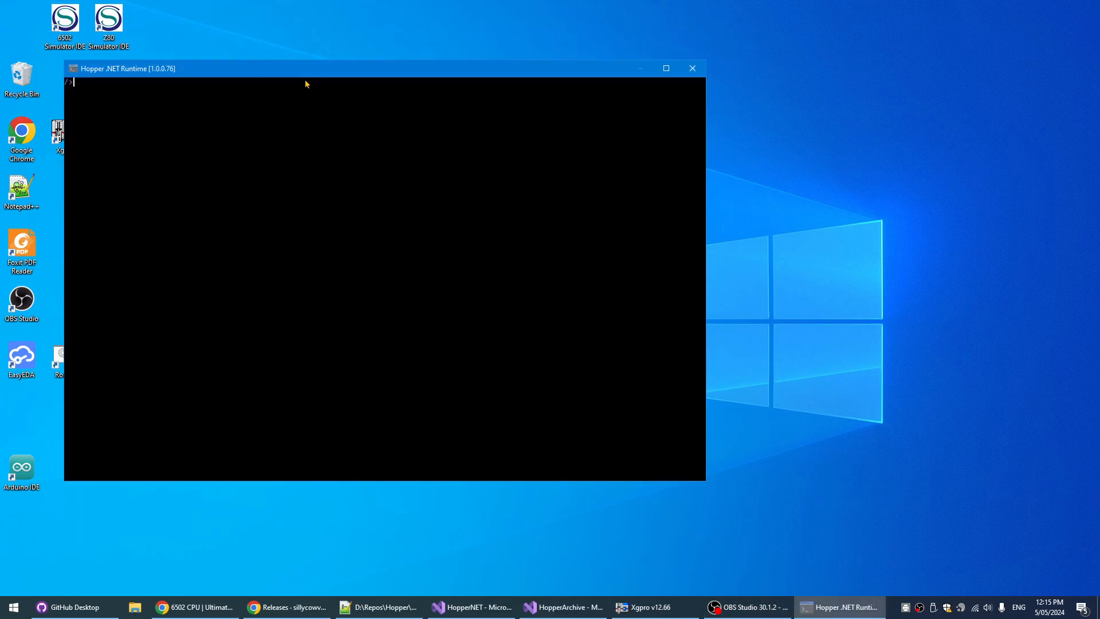
Step: Change the working directory to /source/projects/65uino and open Blink.asm in the Hopper editor
left_click_drag(305, 79, 547, 117)
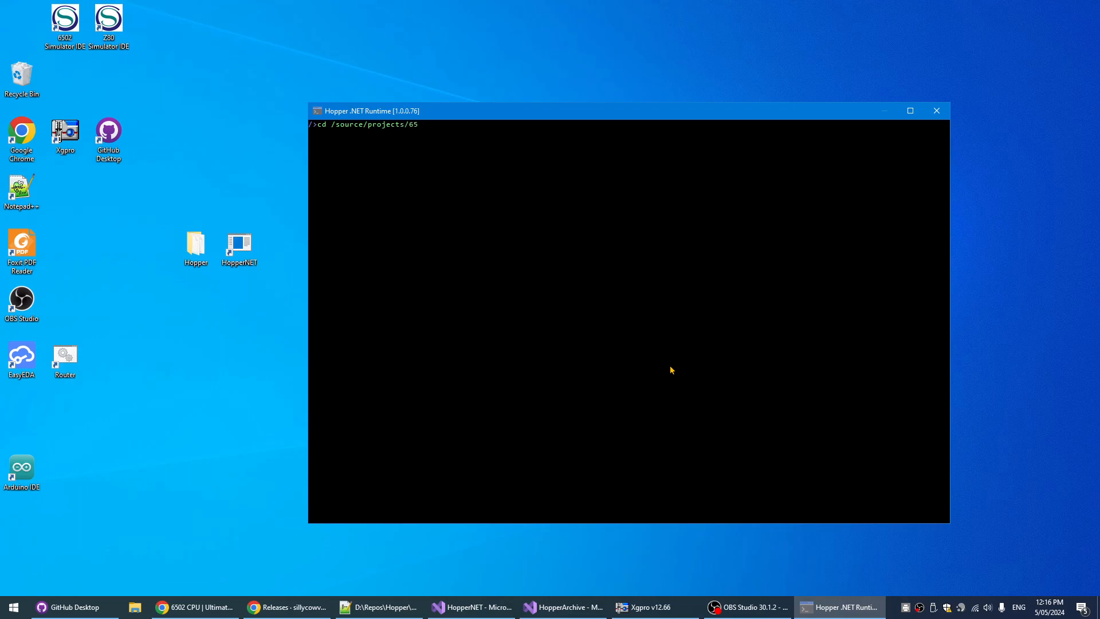
key("Return")
key("Return")
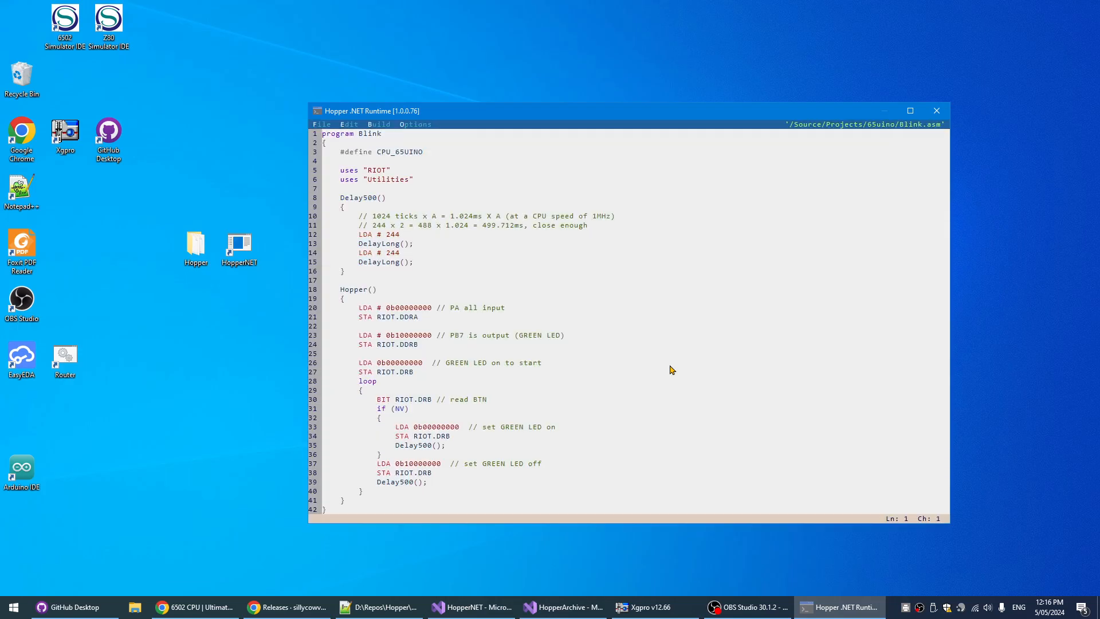
left_click_drag(611, 107, 658, 99)
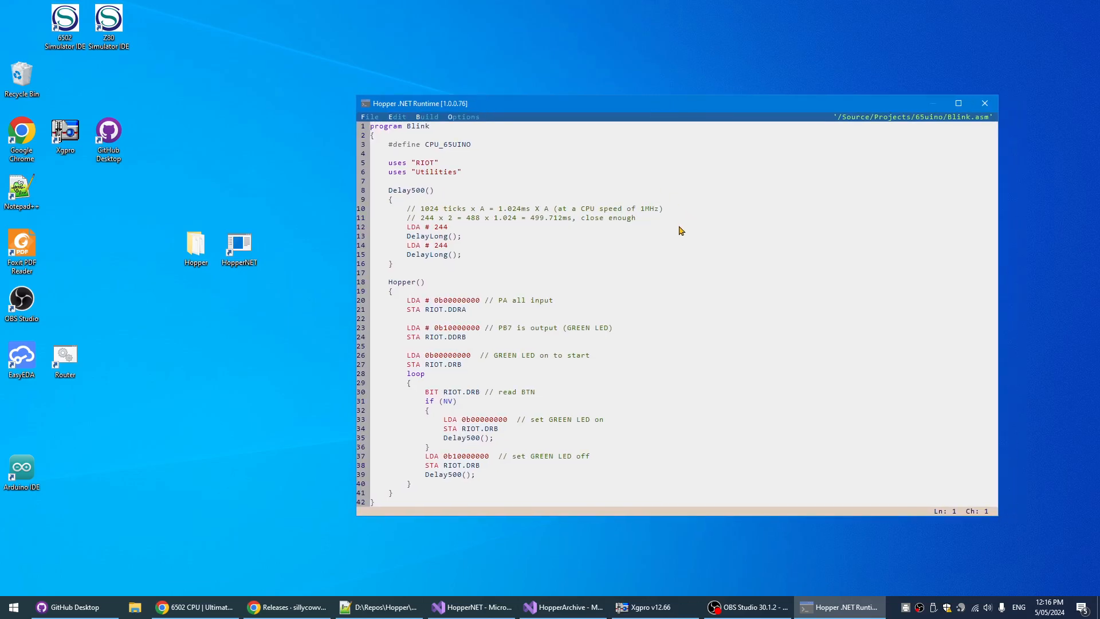
Step: Enable the Run Optimizer, Run Disassembler and Save on Build options for the Blink program
left_click(465, 118)
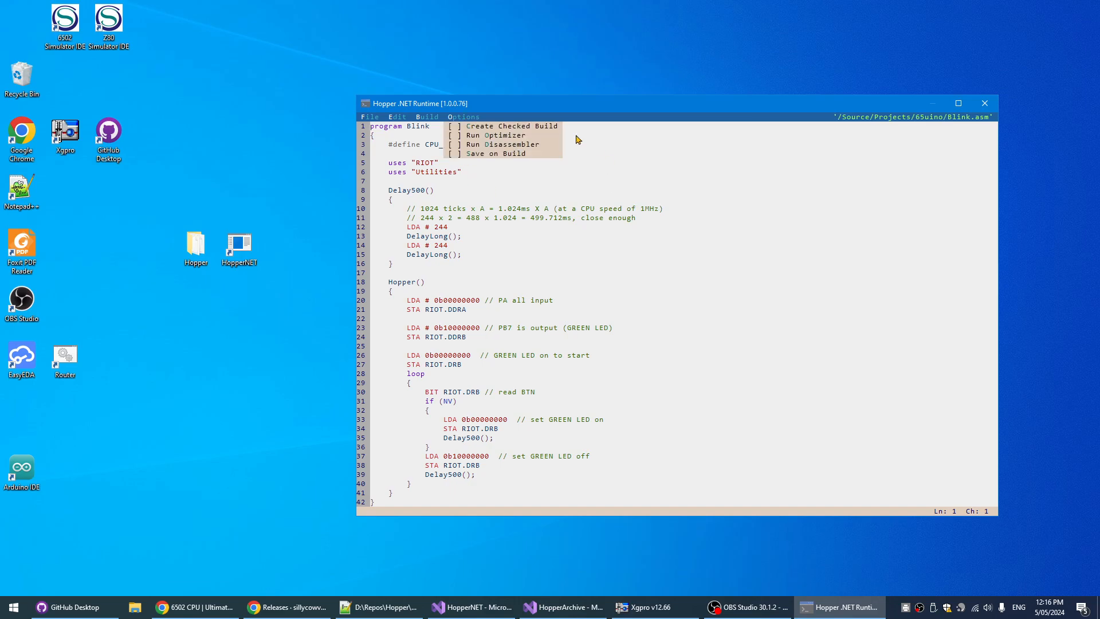
left_click(499, 138)
left_click(465, 118)
left_click(484, 149)
left_click(487, 160)
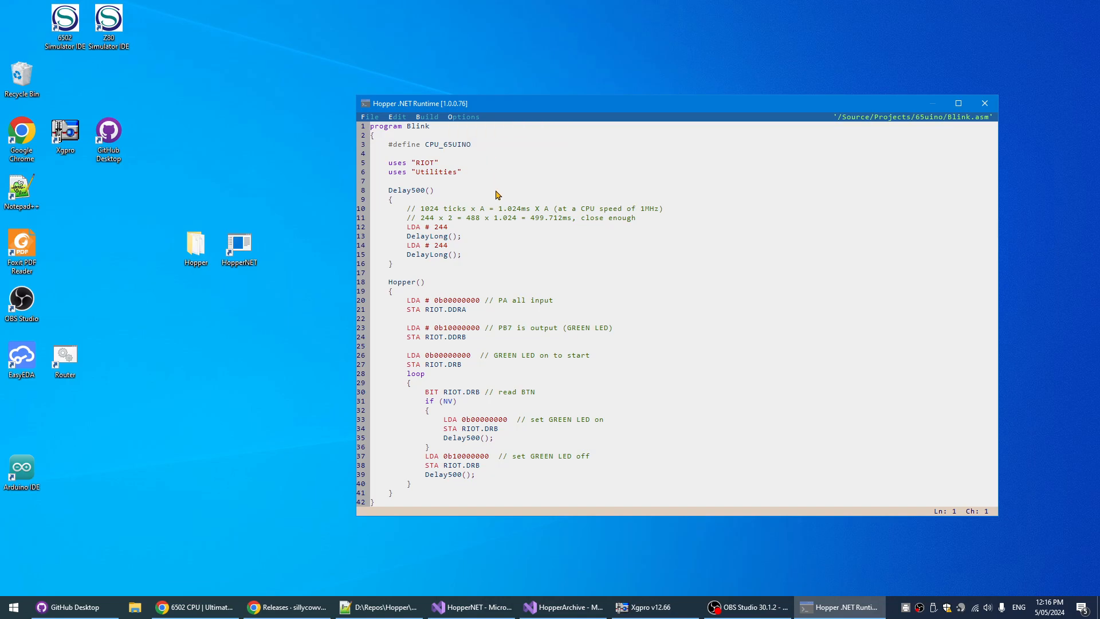
Step: Check the CPU_65UINO define on line 3 and build Blink.asm
double_click(452, 147)
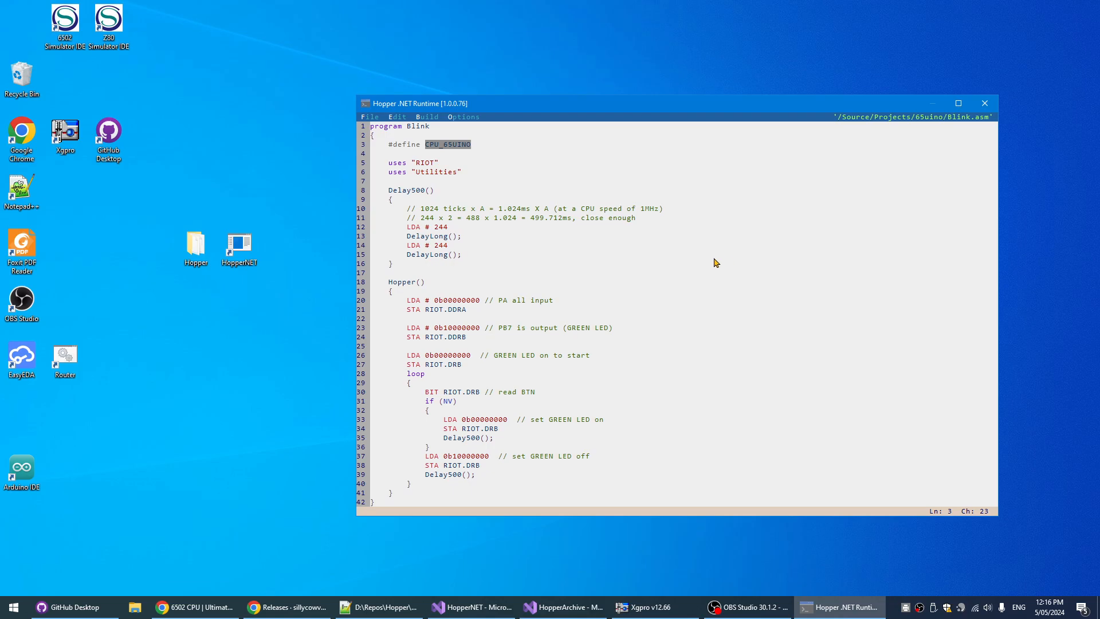
left_click(583, 331)
left_click(424, 118)
left_click(458, 118)
left_click(397, 118)
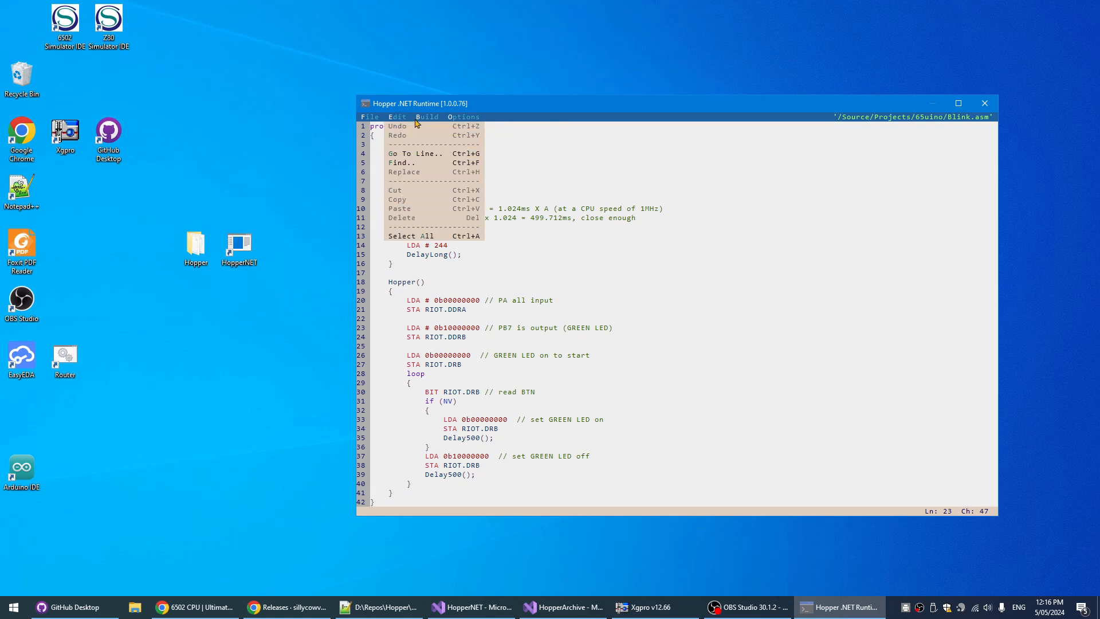
left_click(432, 118)
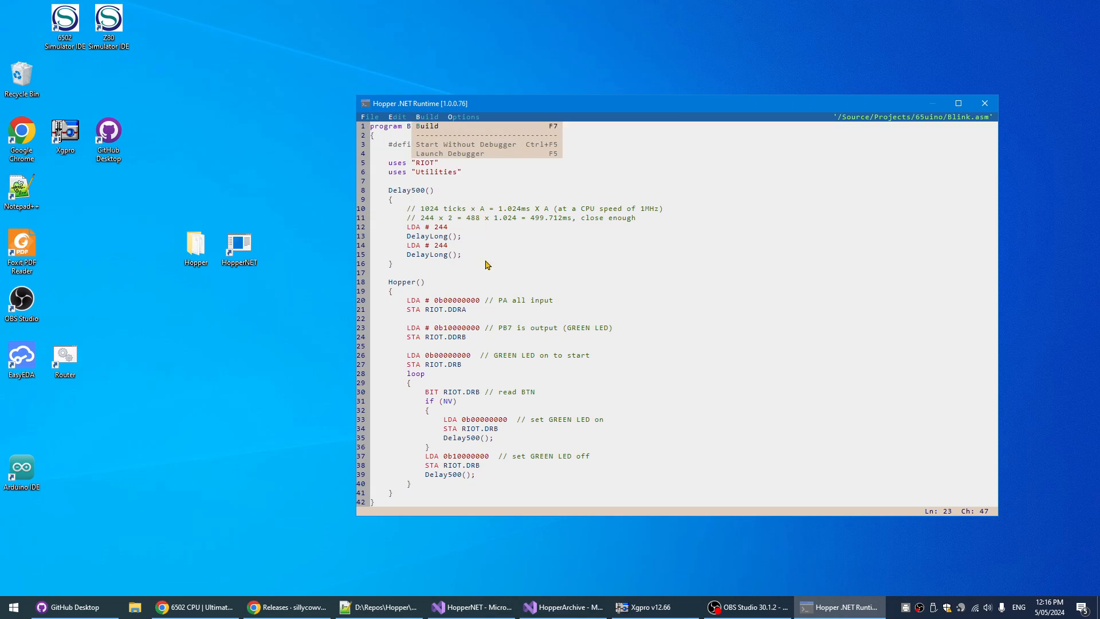
left_click(431, 127)
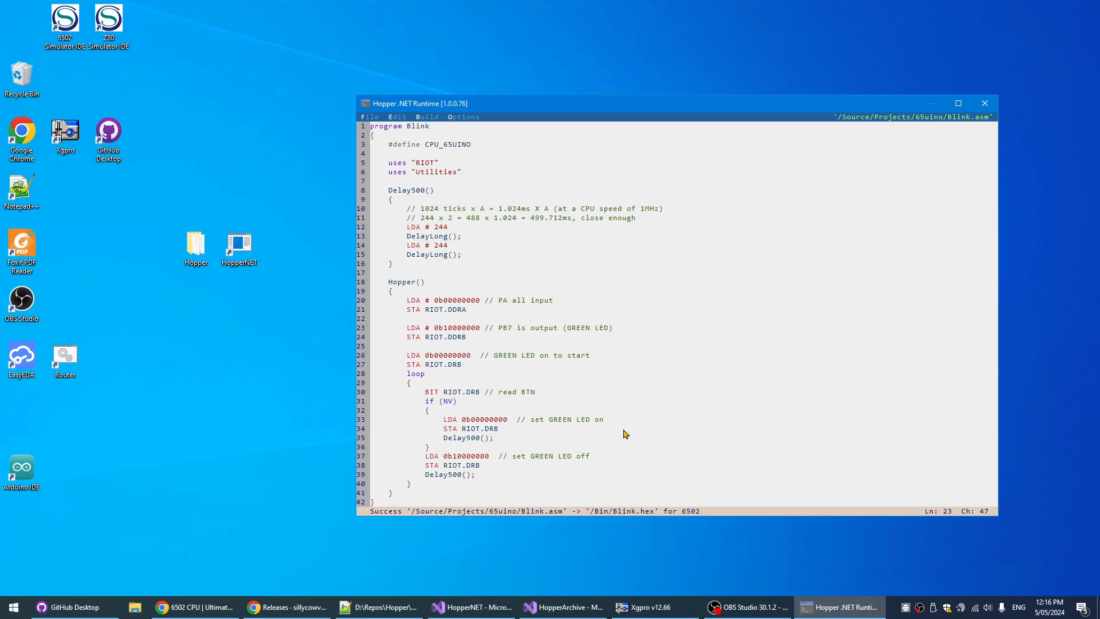
Step: Exit the editor, open the generated listing /debug/blink.lst for review, and shift the Hopper window slightly aside
key("Escape")
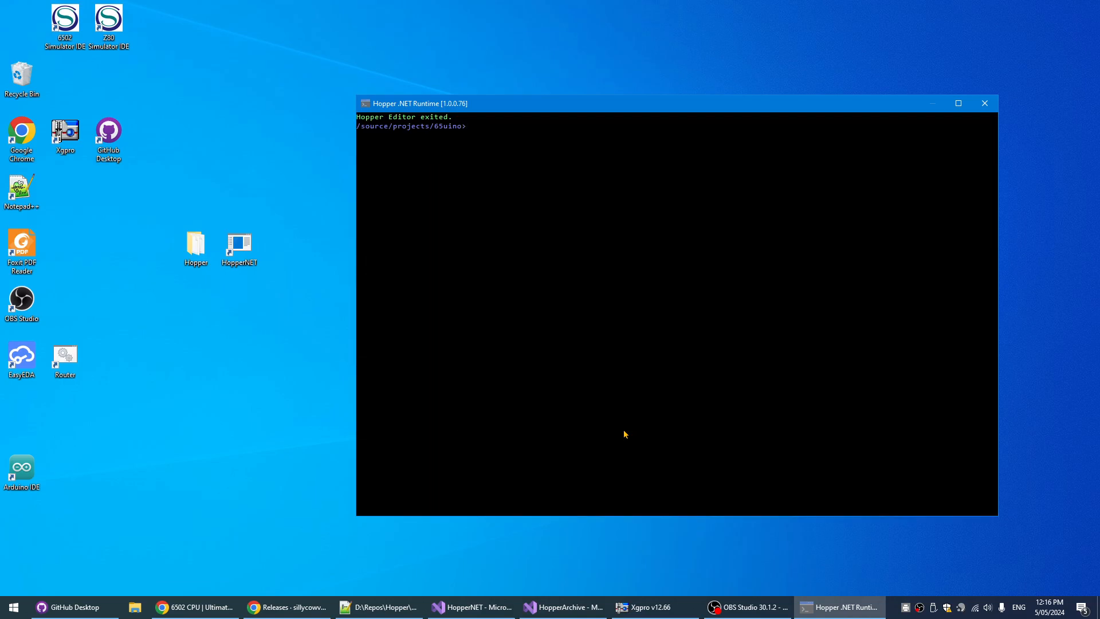
type("edit /debug/blink.lst")
key("Return")
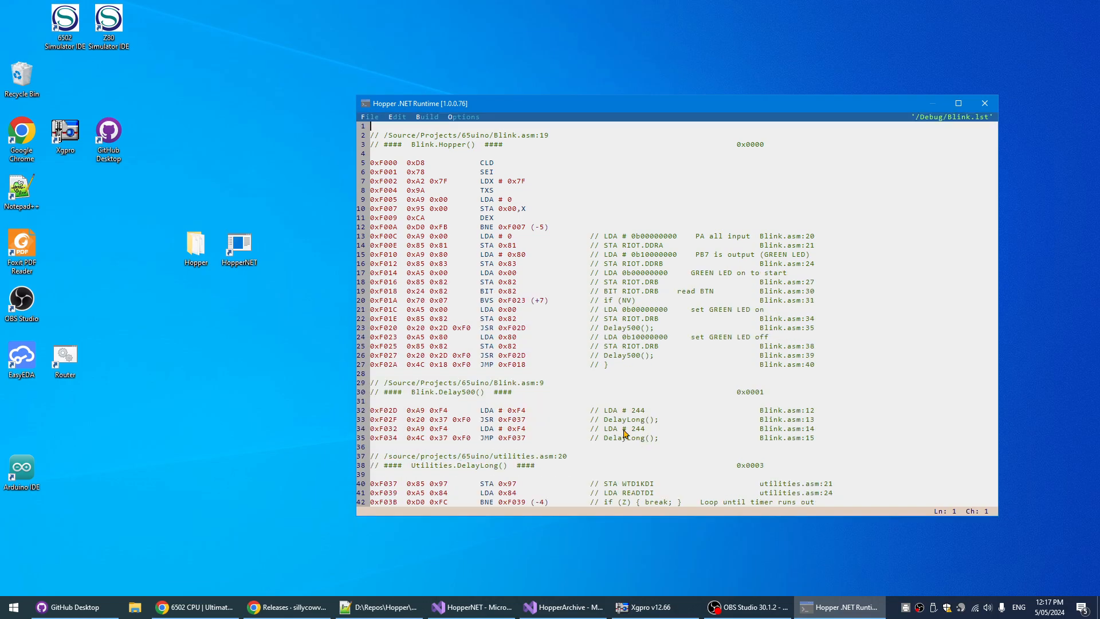
scroll(662, 413, "down", 2)
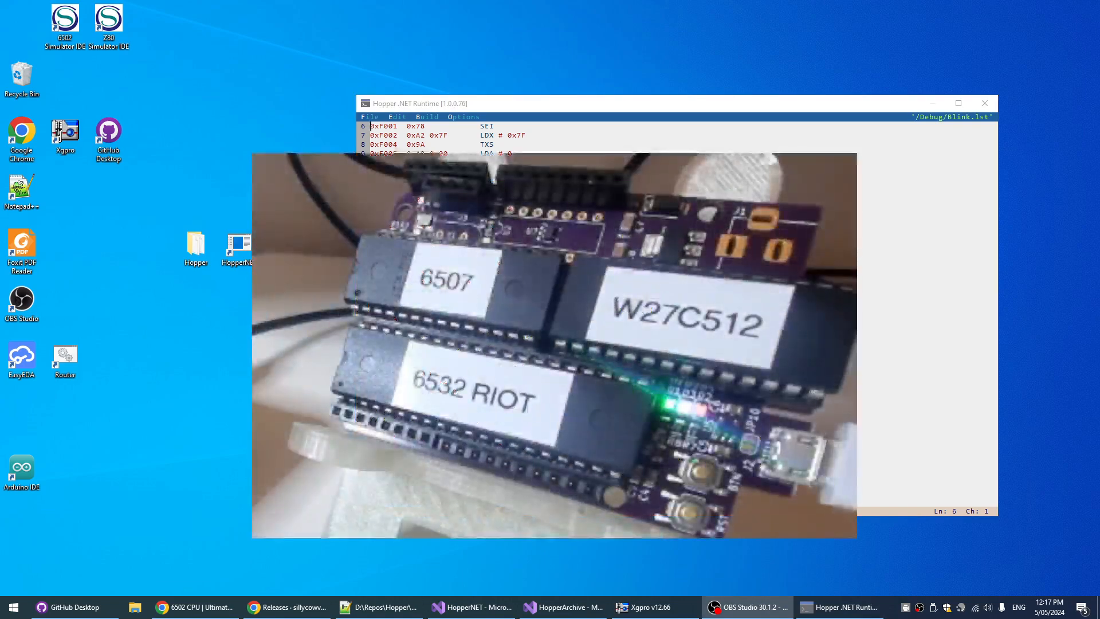
left_click_drag(513, 105, 477, 103)
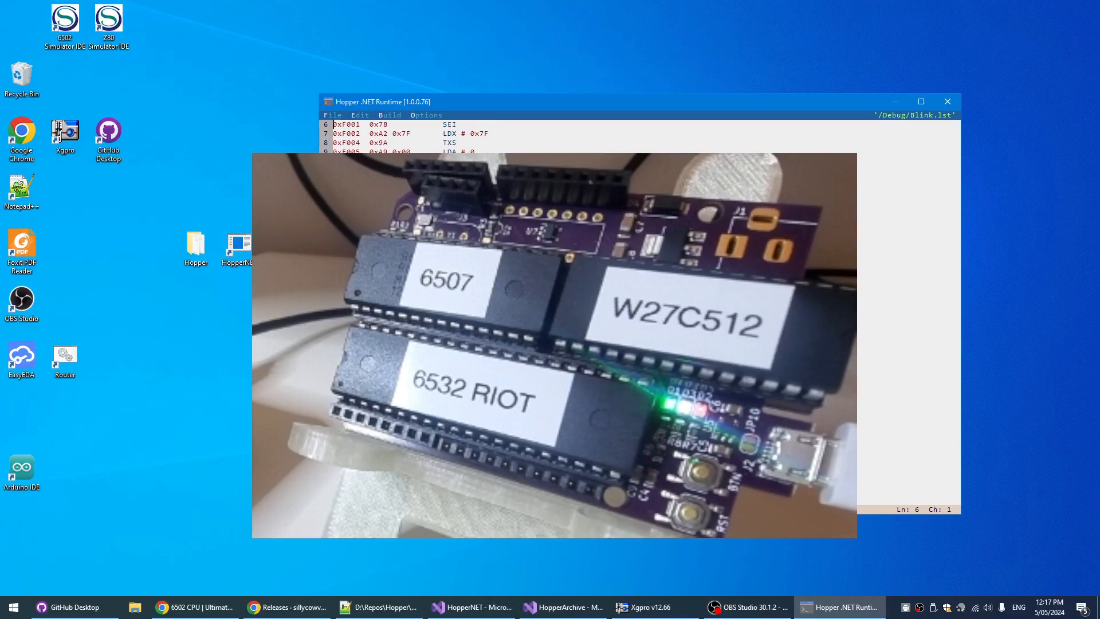